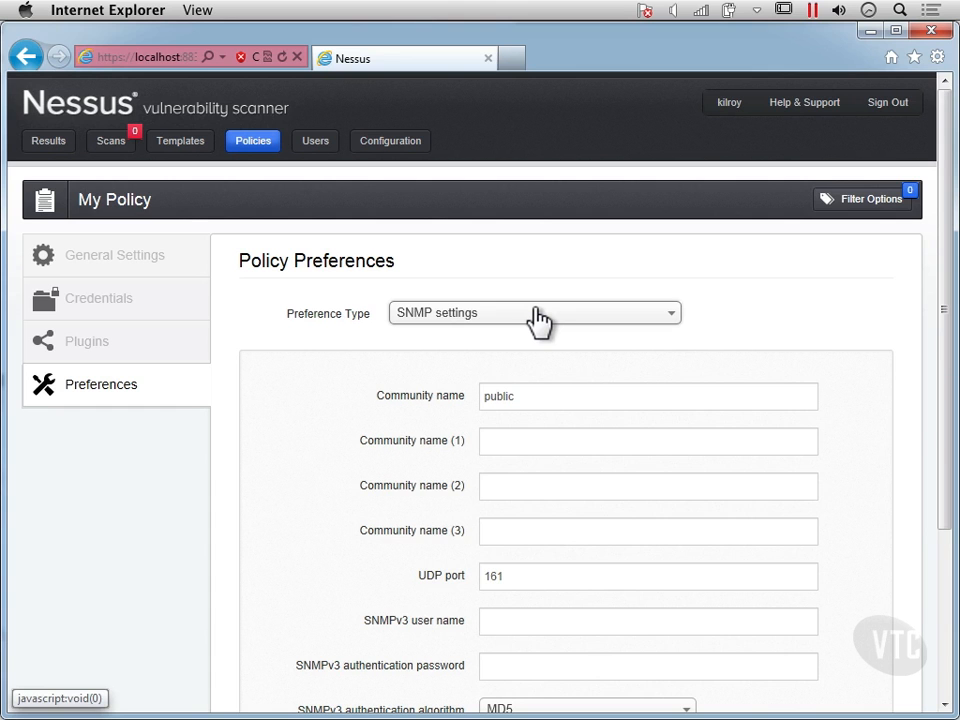
- Show the Web mirroring preferences of the policy
click(537, 318)
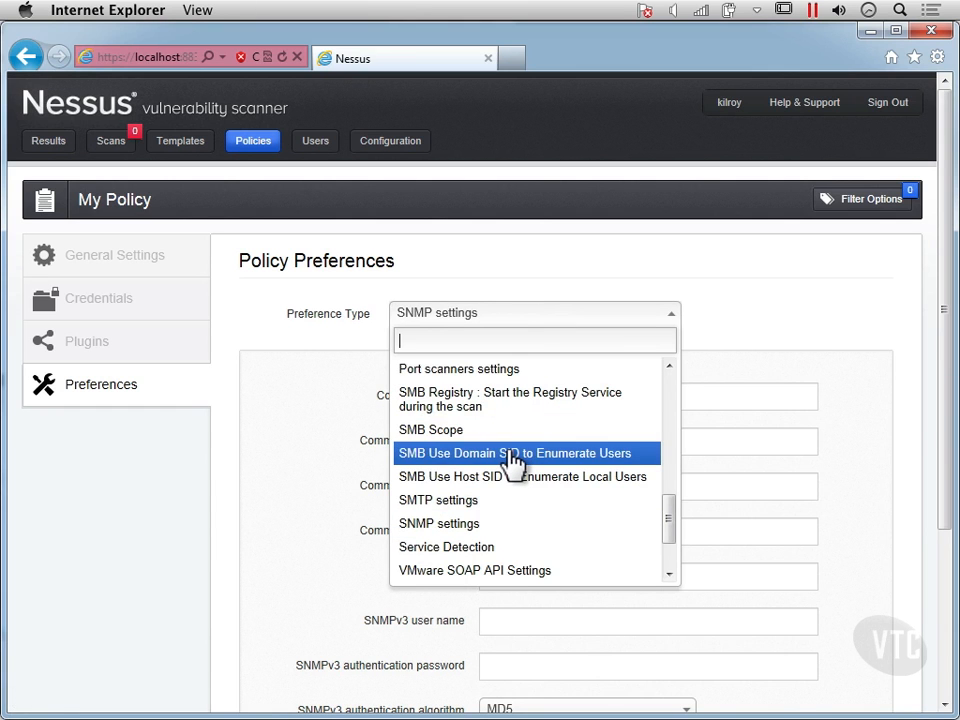
scroll(510, 460, down, 3)
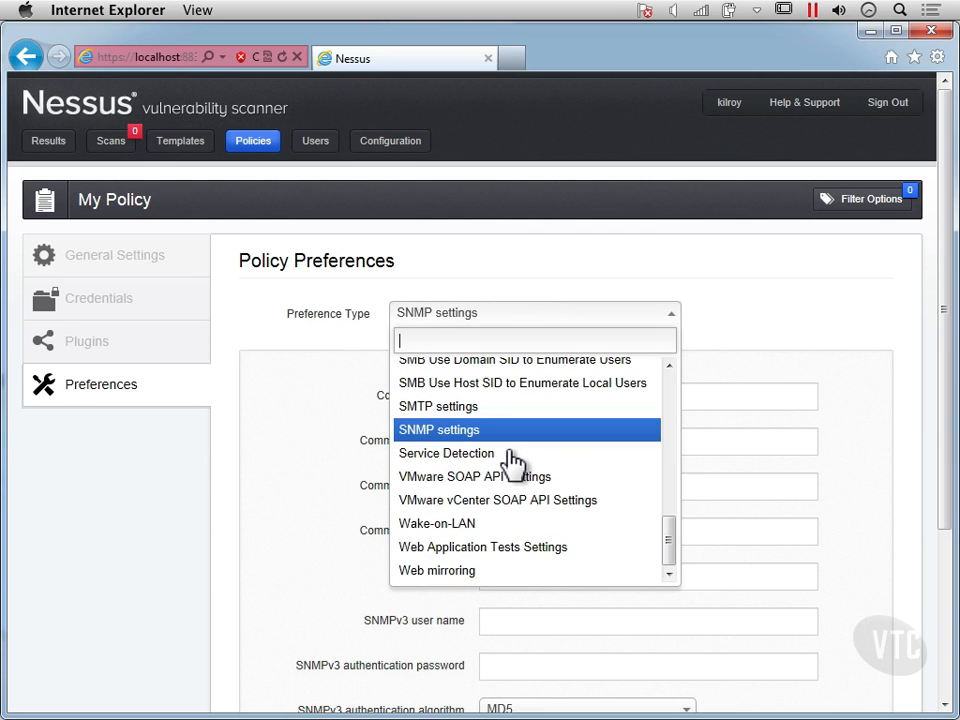
click(462, 570)
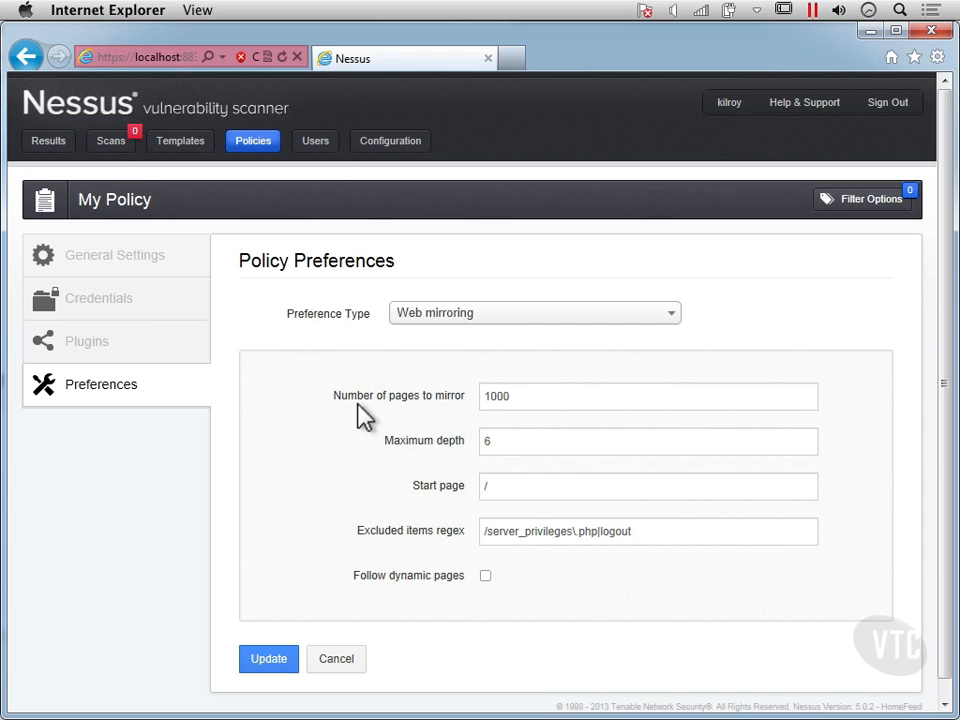
- Switch the preference type to Web Application Tests Settings and enable web applications tests
click(485, 328)
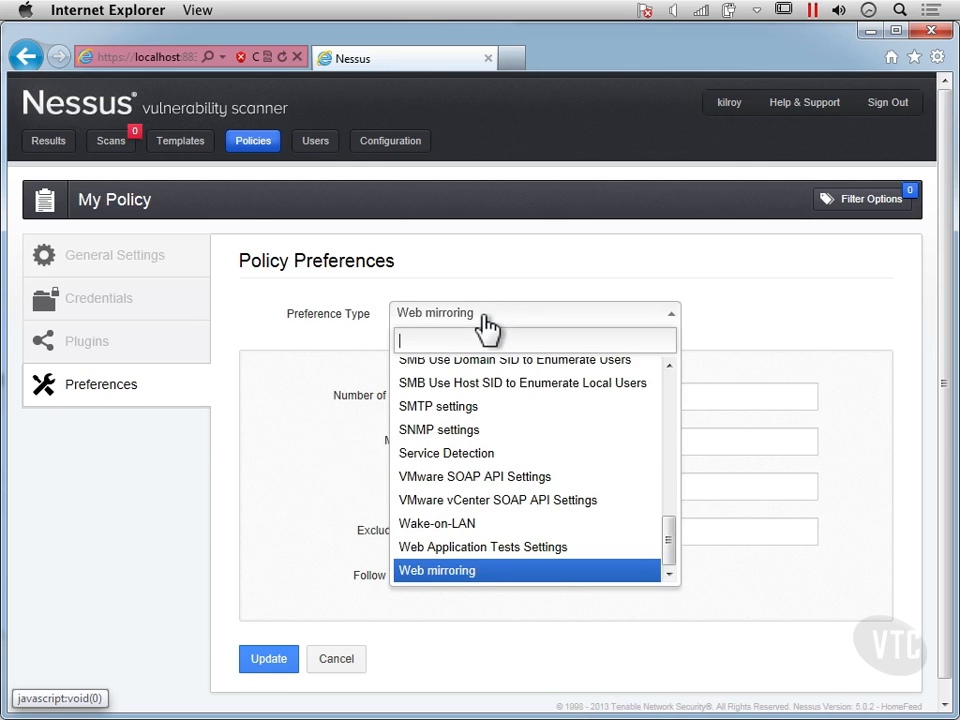
click(496, 556)
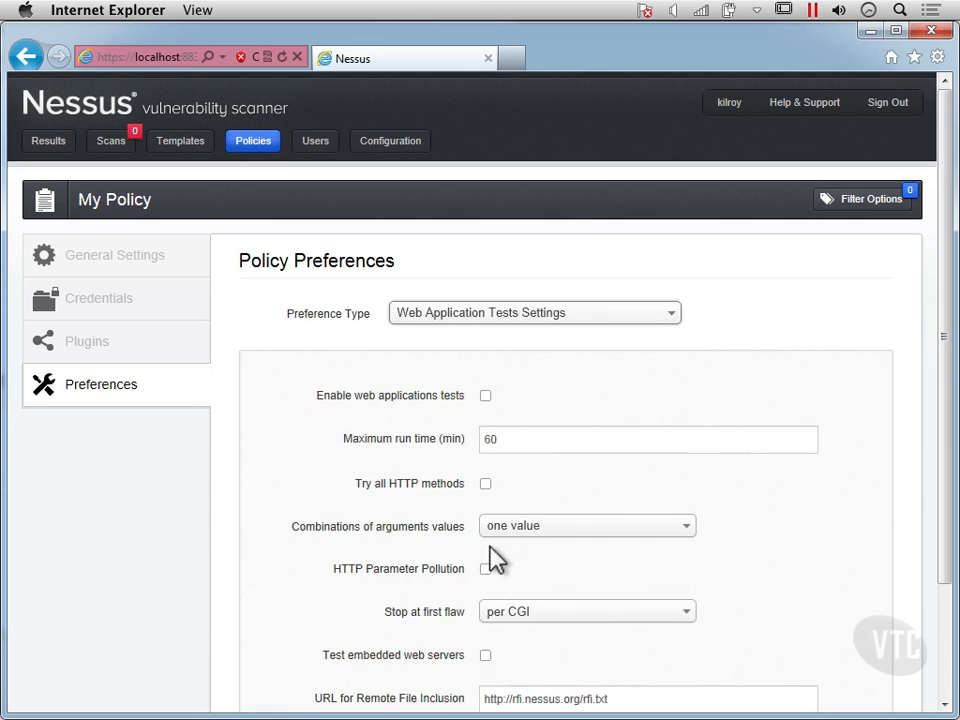
scroll(339, 470, down, 2)
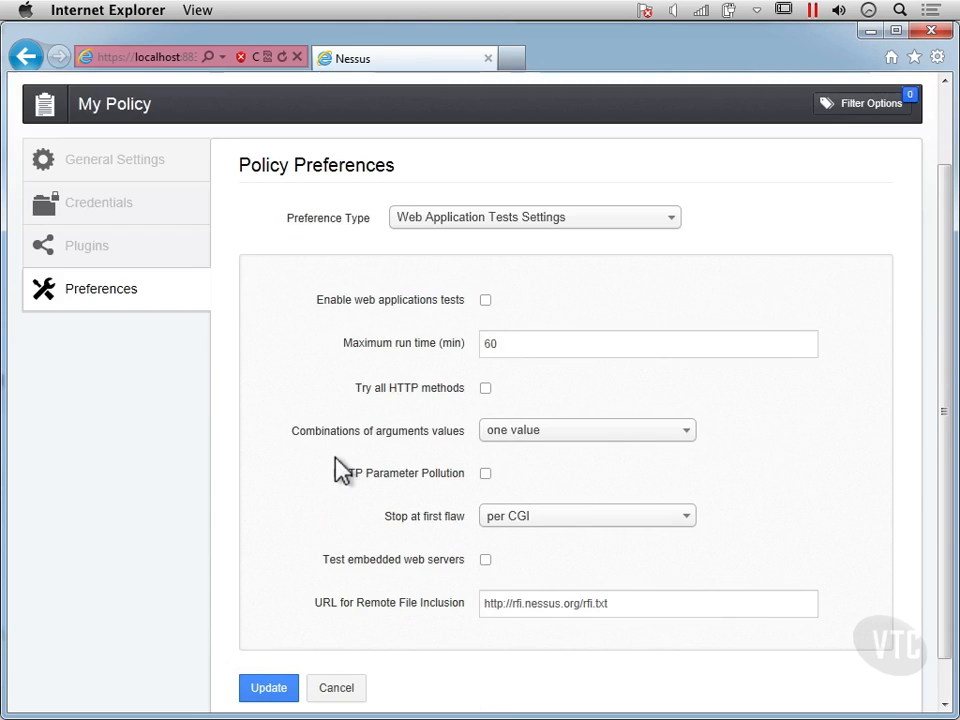
scroll(490, 280, down, 1)
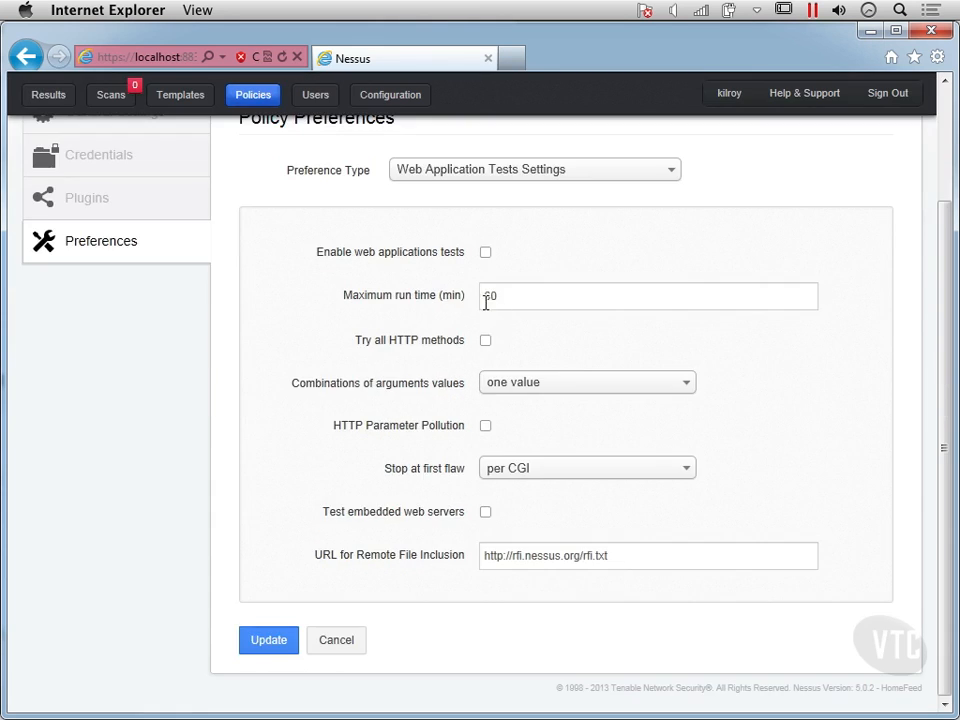
click(486, 253)
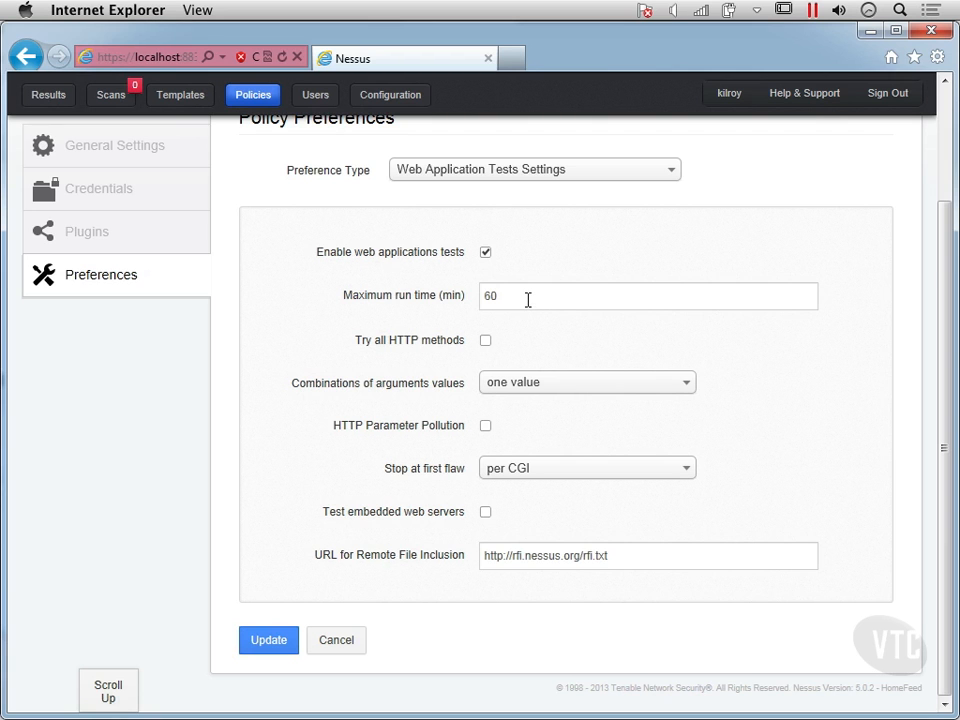
- Enable trying all HTTP methods and HTTP Parameter Pollution, with Stop at first flaw set to "look for all flaws (slower)"
click(528, 300)
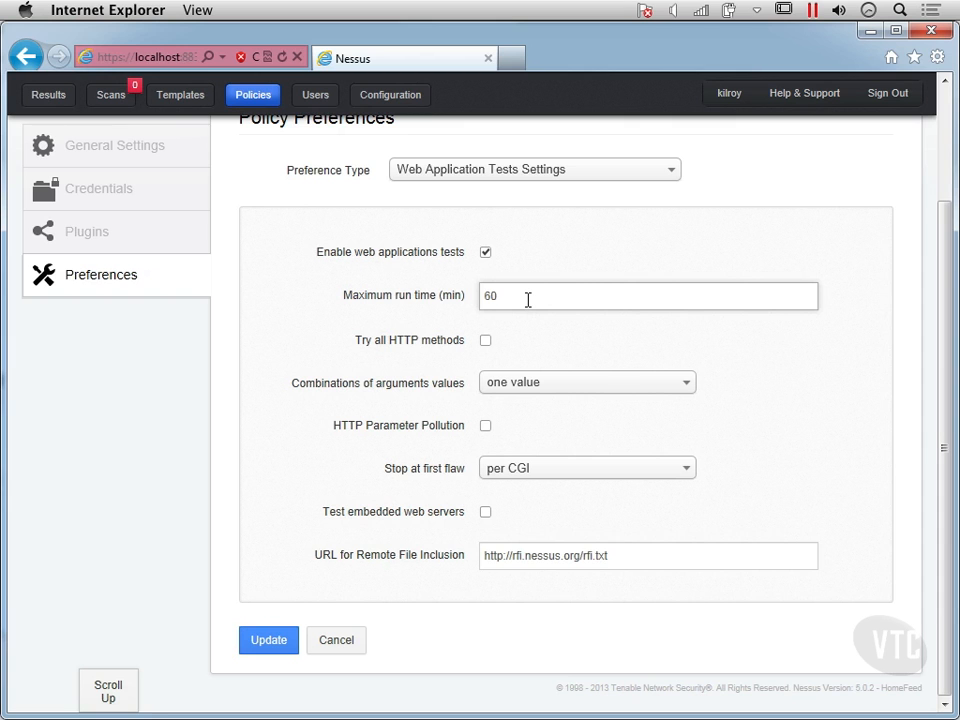
click(484, 341)
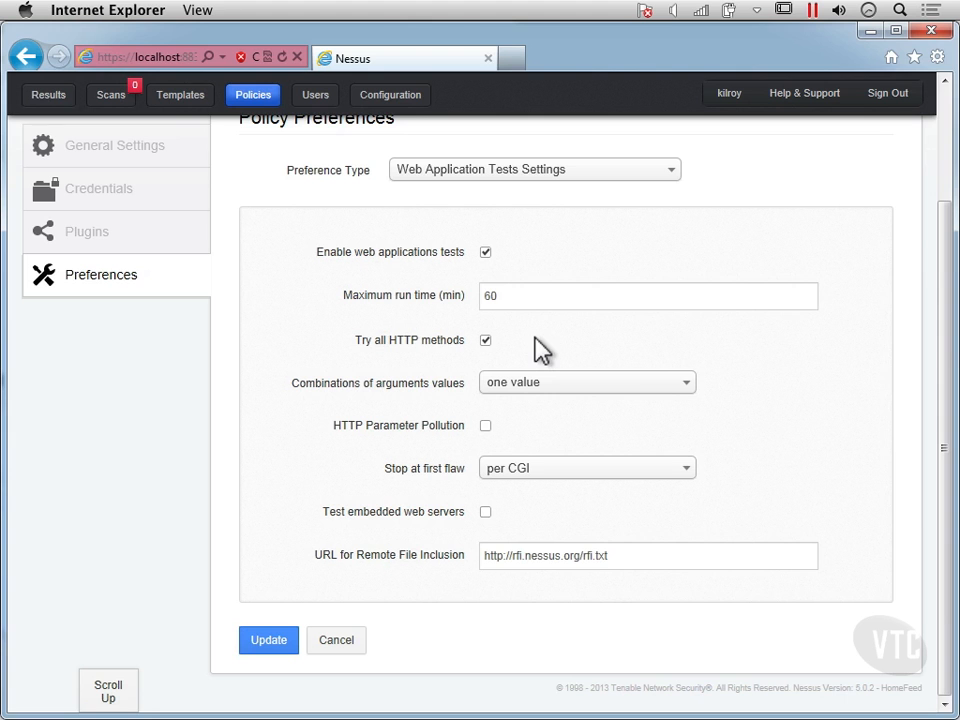
click(485, 426)
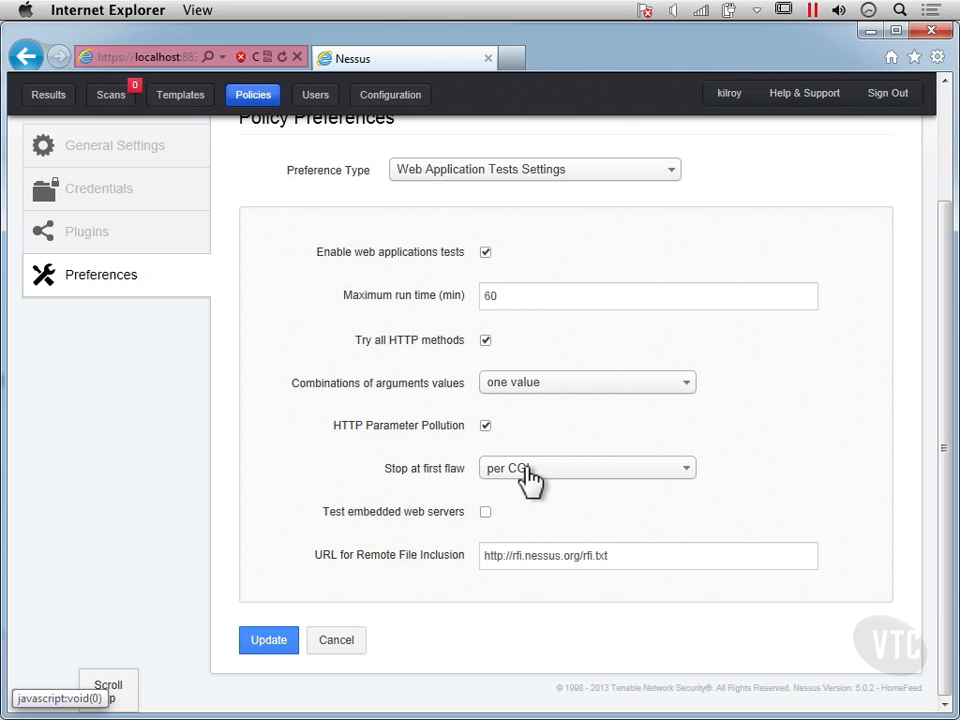
click(608, 470)
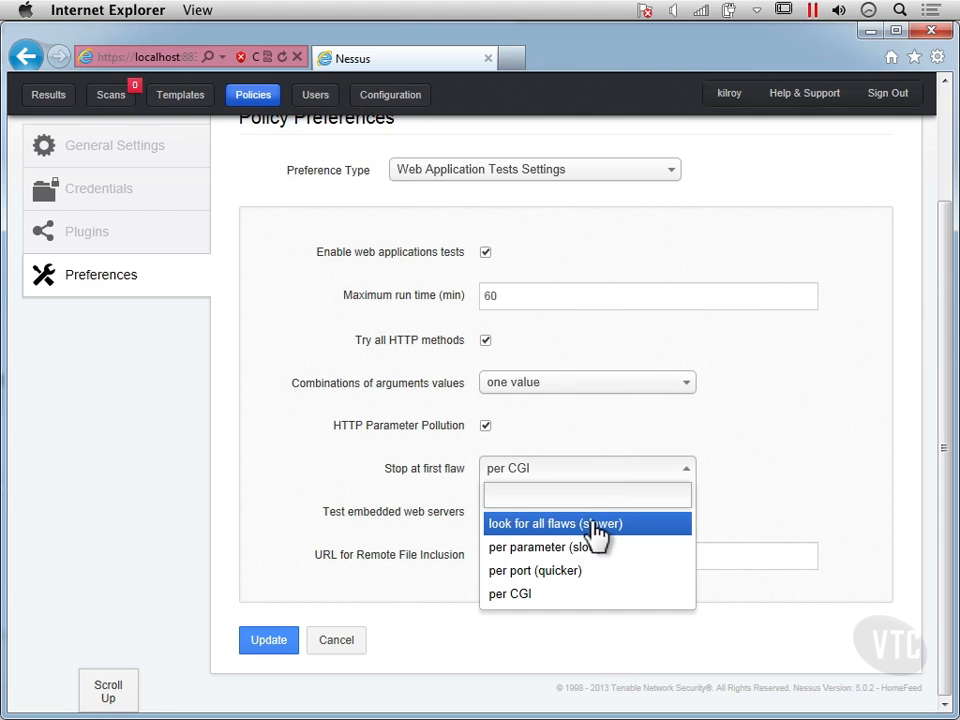
key(Return)
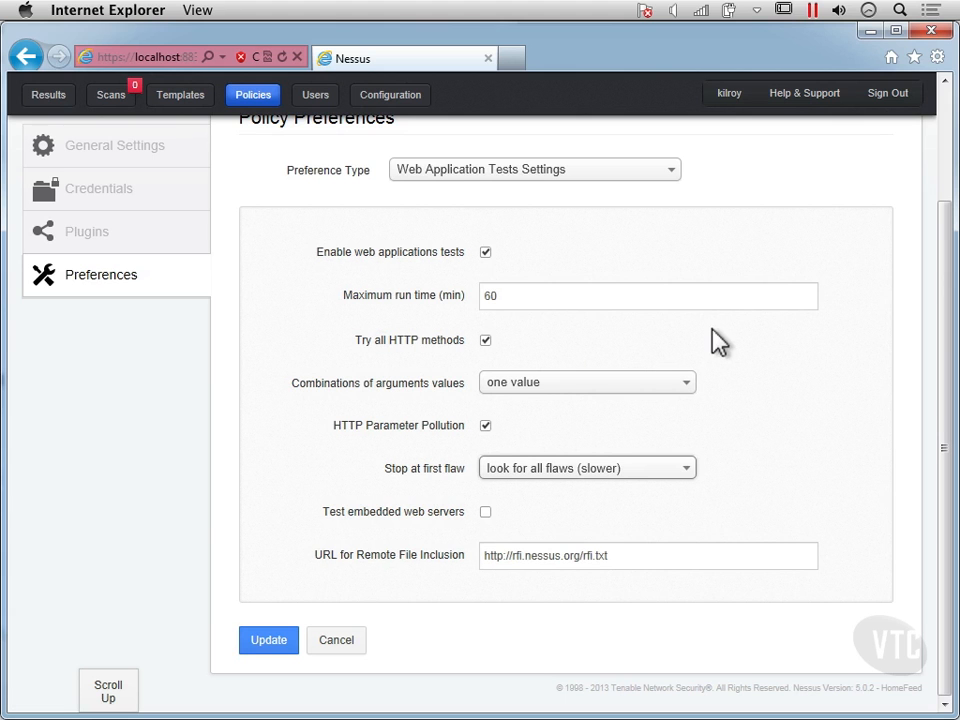
- Switch the preference type to HTTP cookies import to view its cookies file setting
click(572, 183)
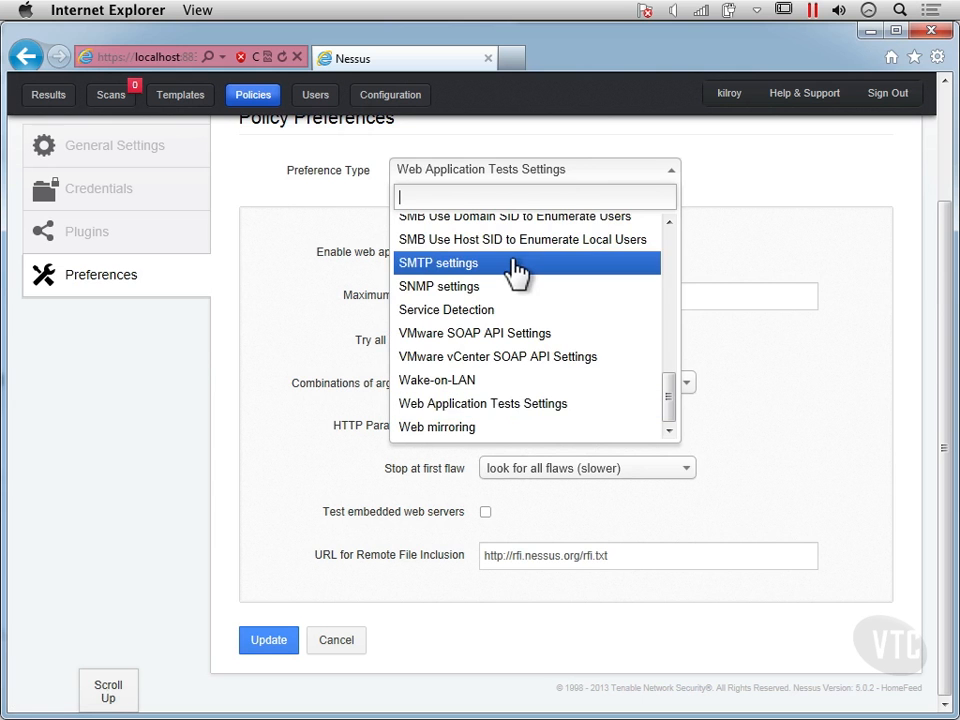
scroll(515, 272, up, 5)
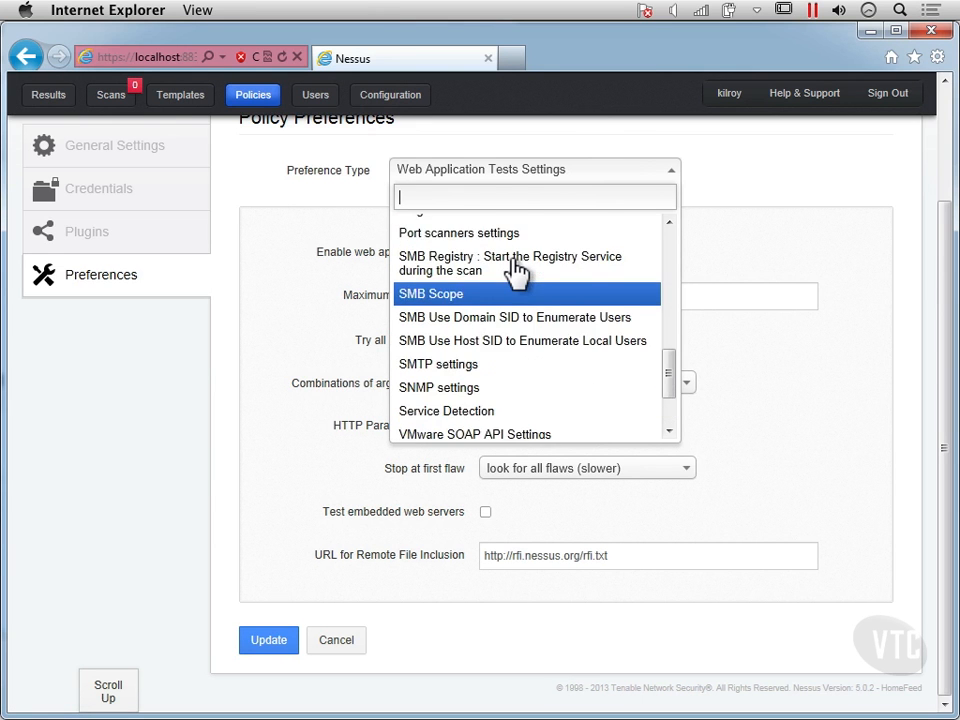
scroll(515, 272, up, 3)
scroll(515, 272, up, 4)
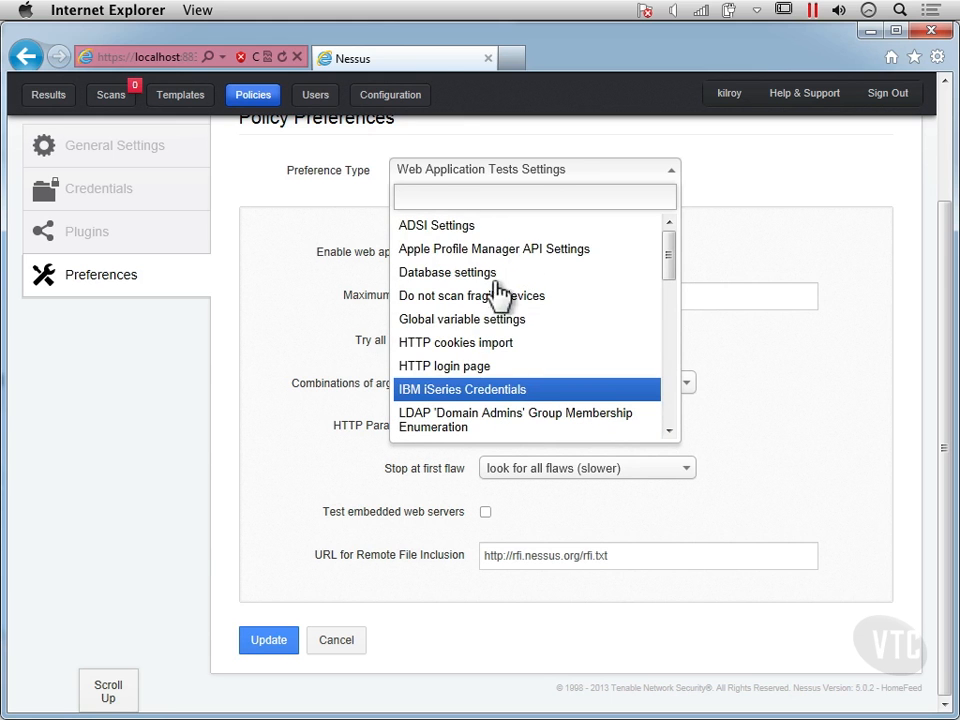
click(493, 345)
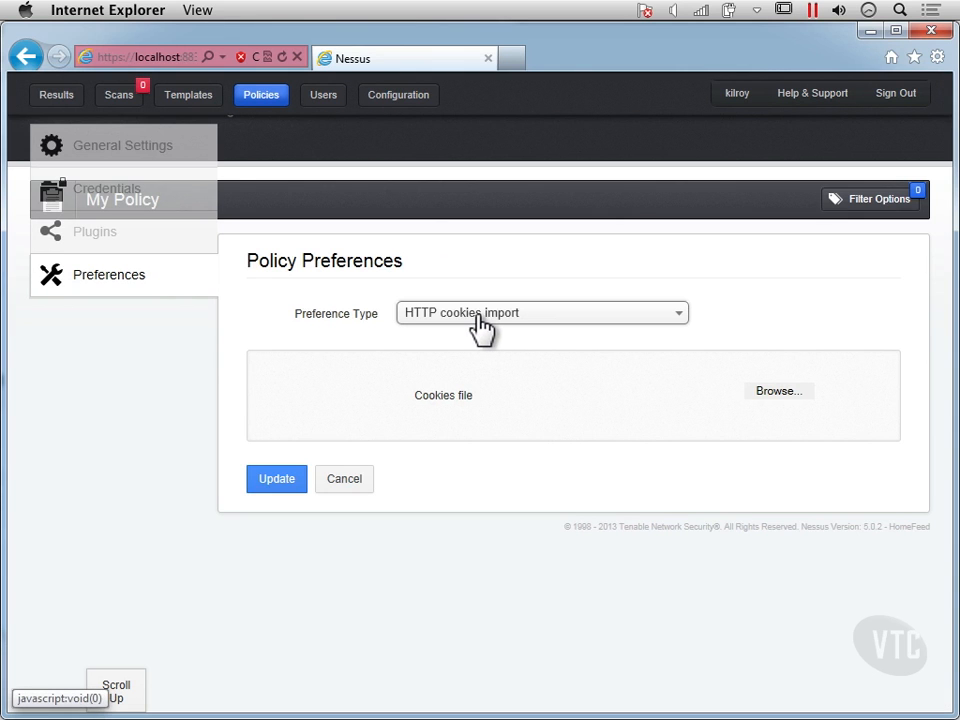
- Switch the preference type to HTTP login page and review its login form and authentication settings
click(480, 320)
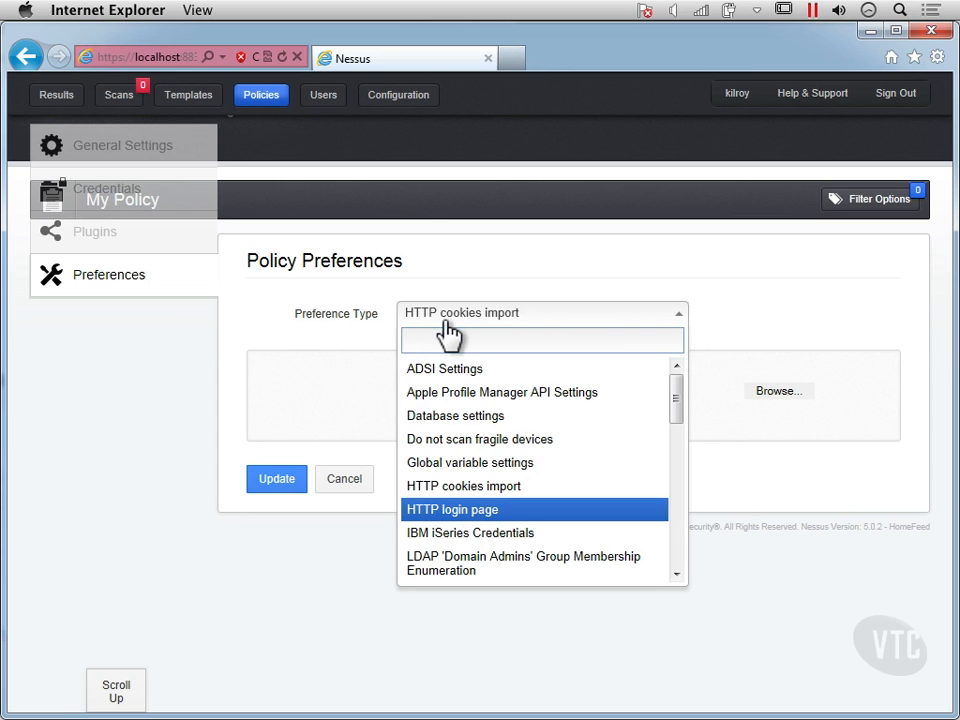
click(450, 510)
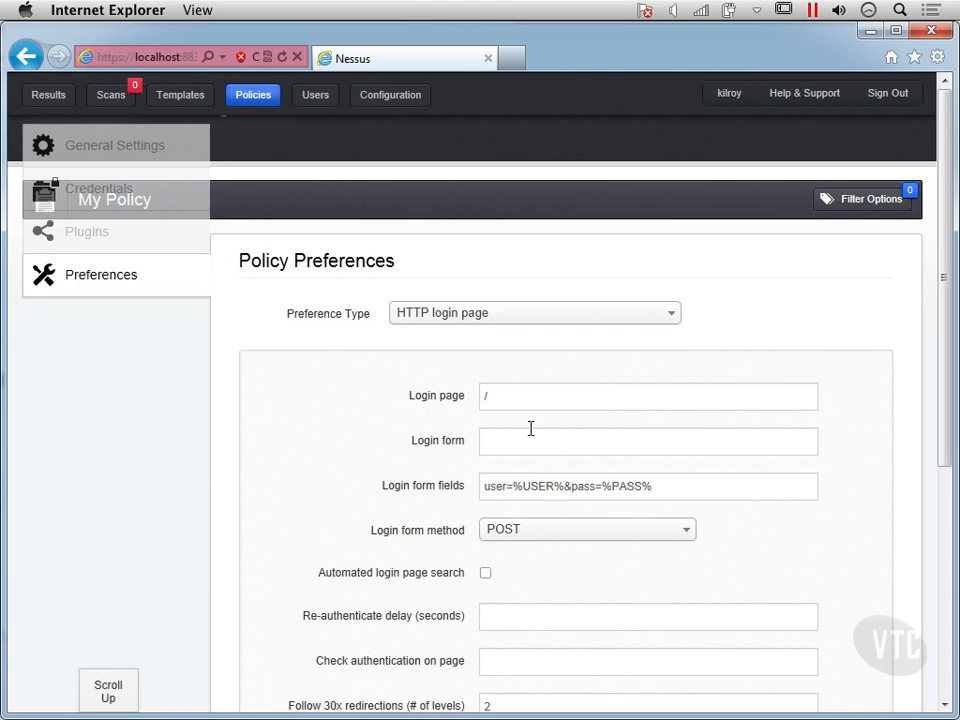
scroll(510, 467, down, 1)
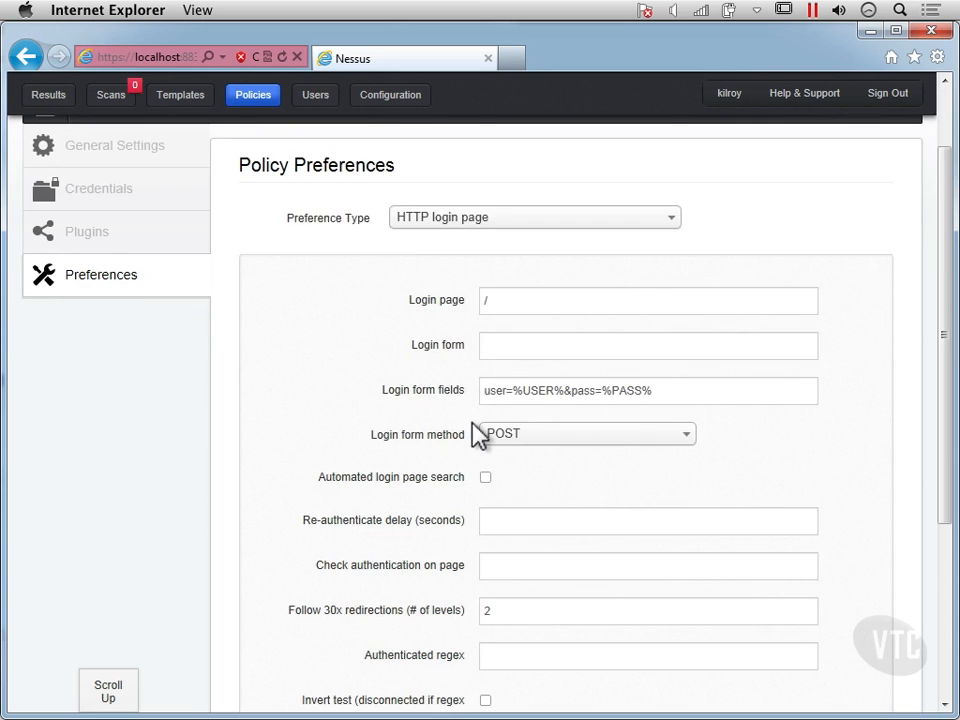
scroll(478, 433, down, 1)
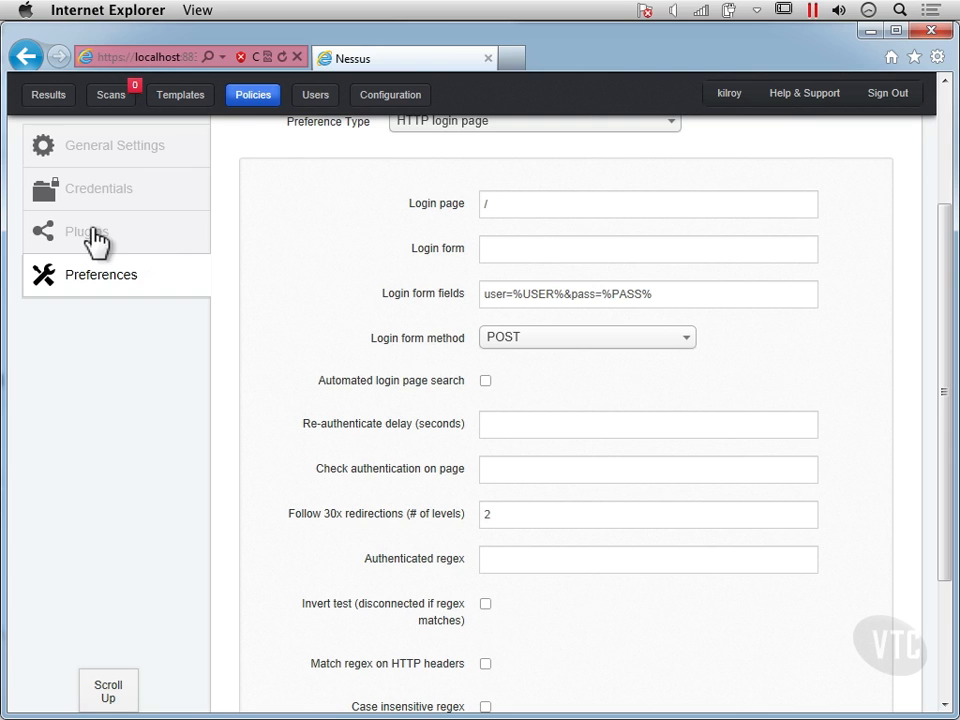
click(484, 140)
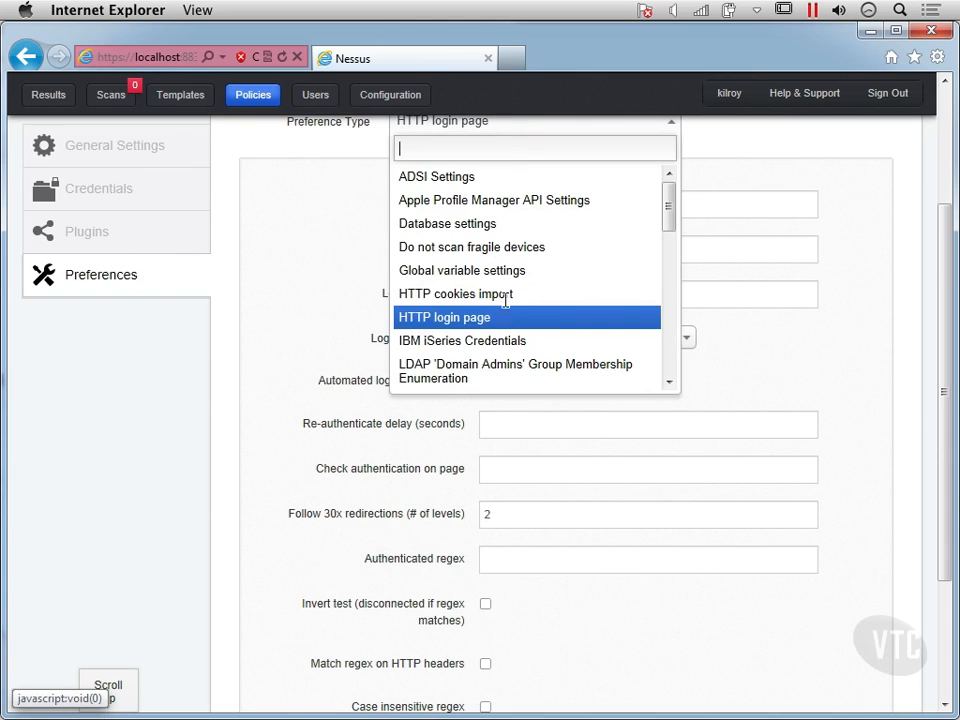
scroll(508, 313, down, 1)
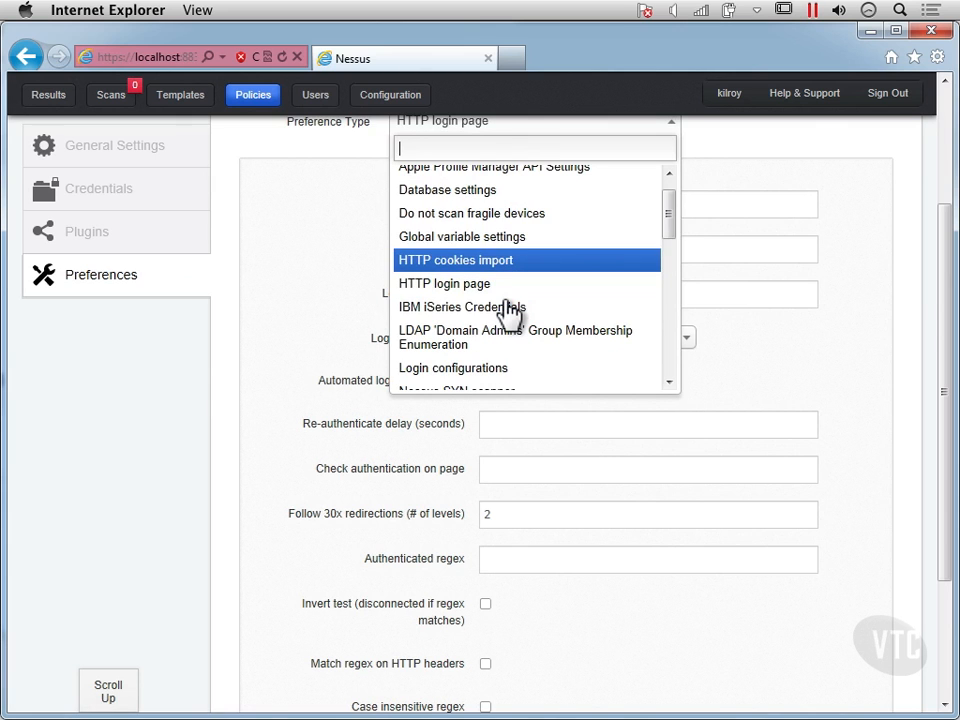
key(Down)
key(Down)
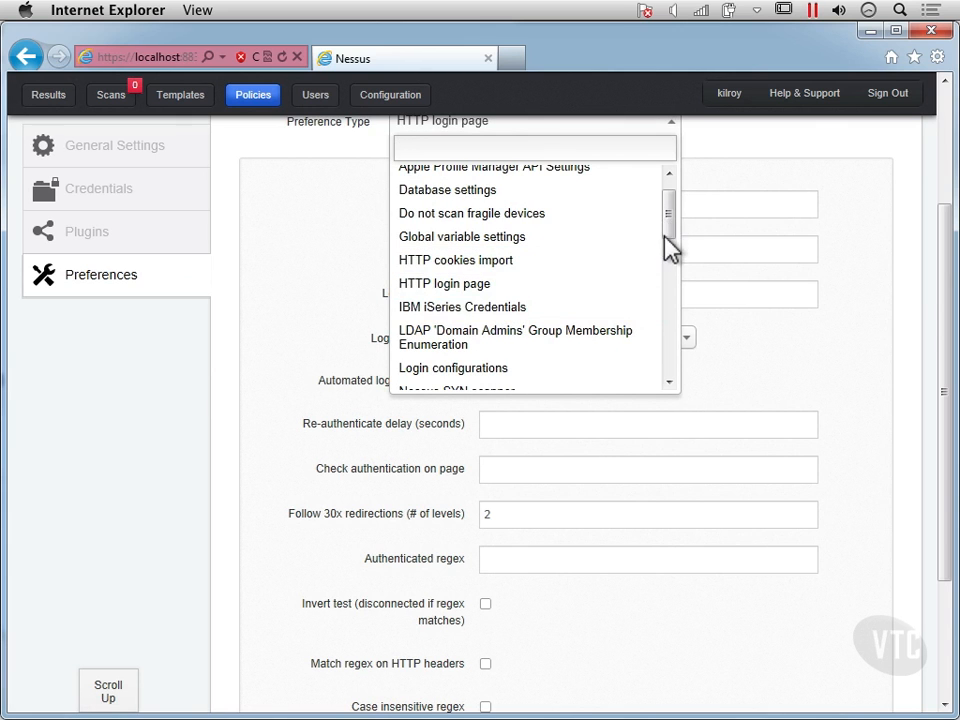
scroll(665, 251, down, 3)
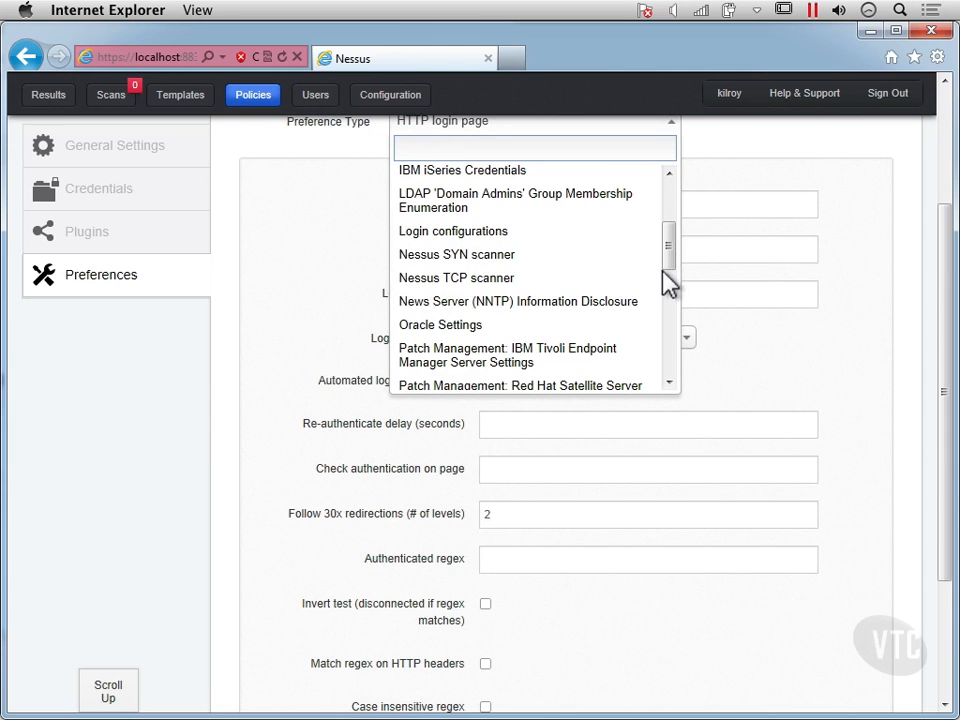
click(86, 228)
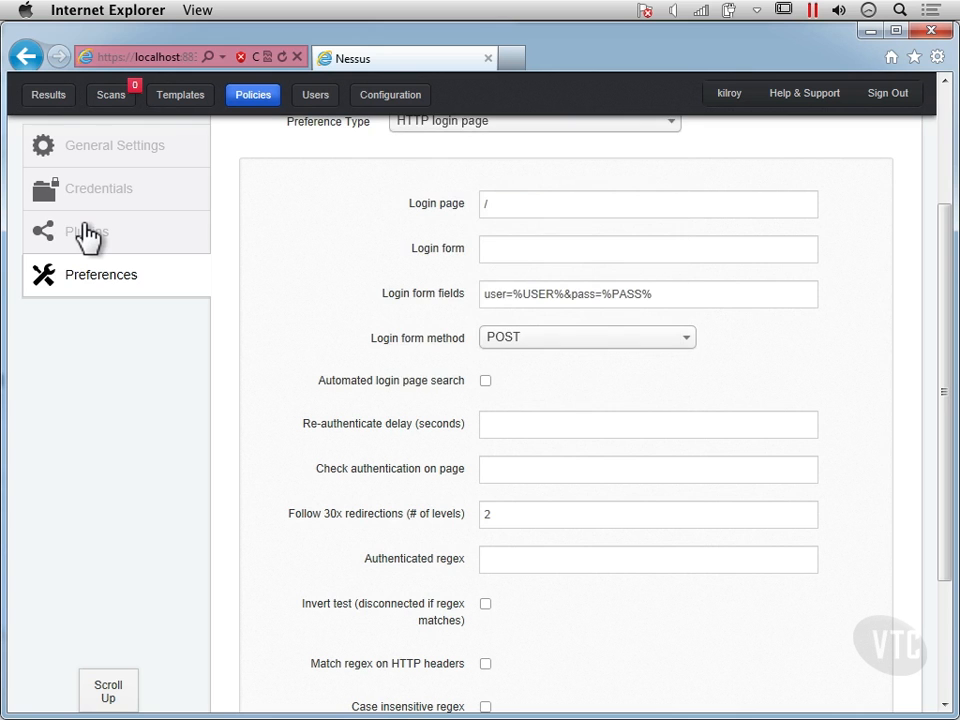
- Open the policy's plugin configurations and look through the whole list of plugin families
click(86, 233)
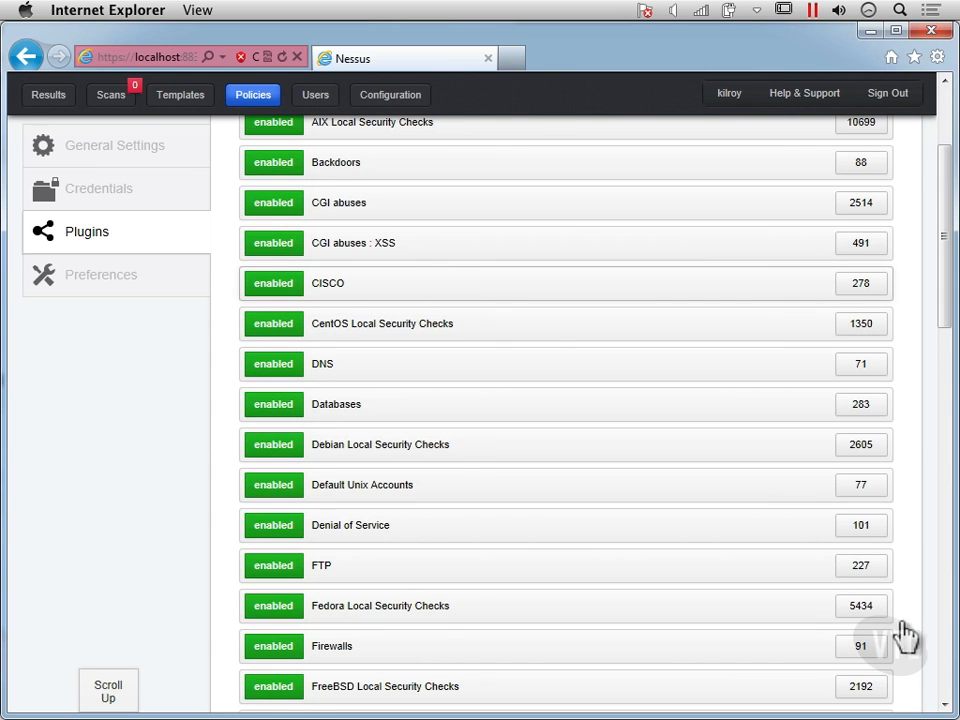
scroll(934, 645, up, 3)
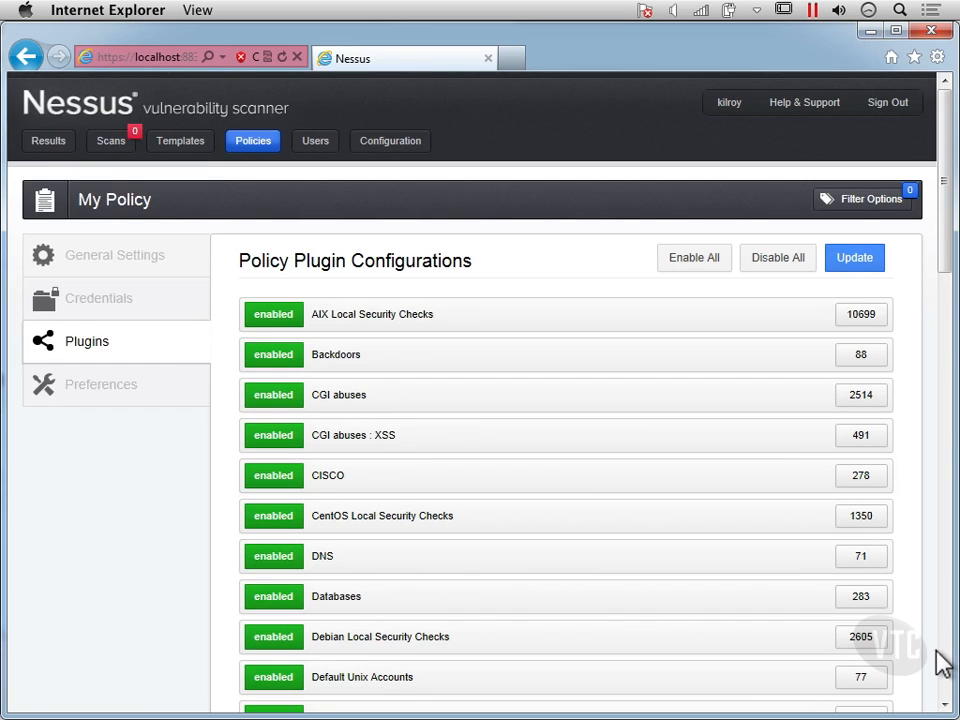
click(941, 648)
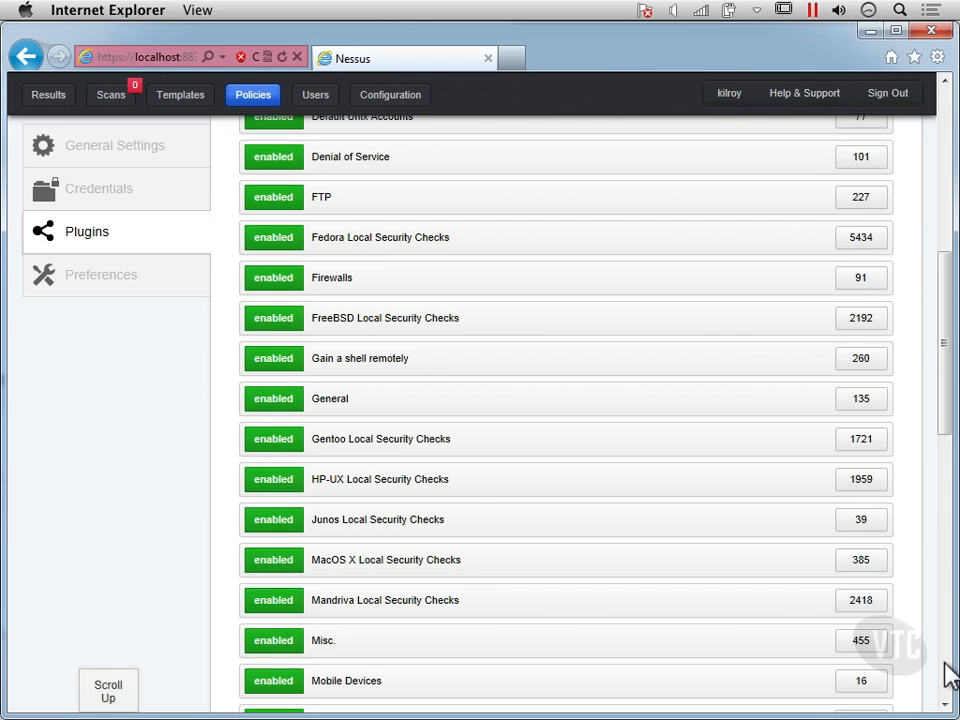
click(946, 664)
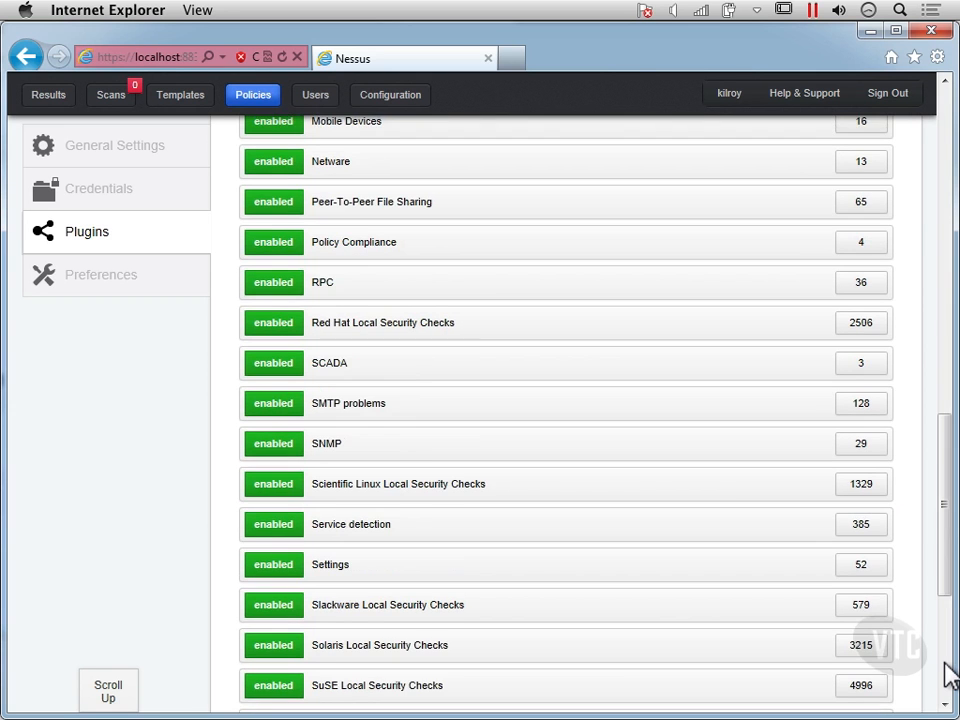
click(946, 673)
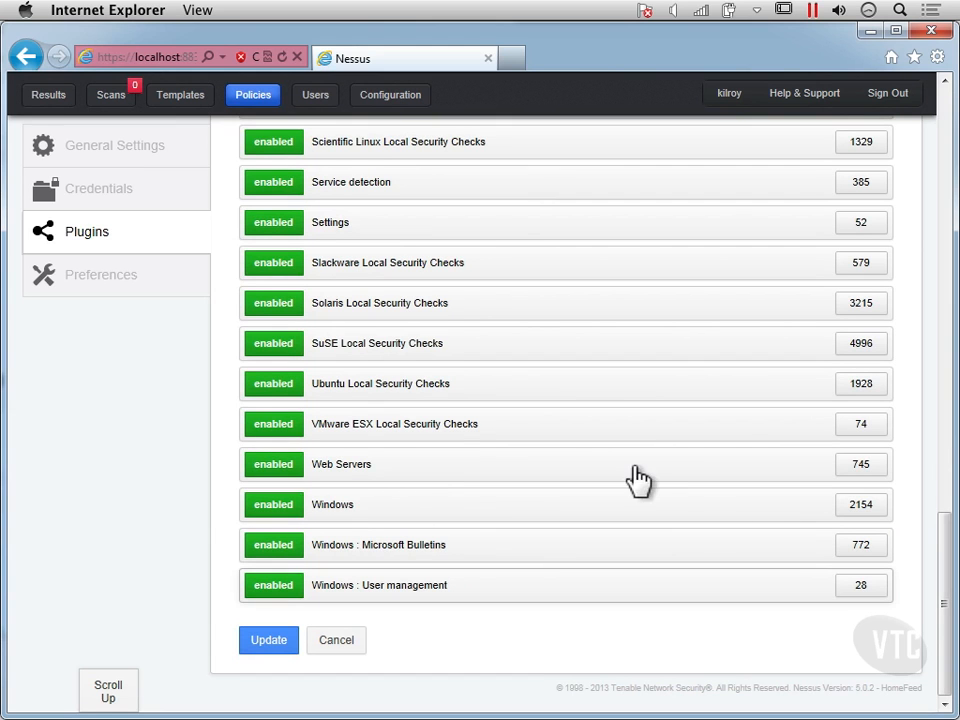
- Expand the Web Servers plugin family and look through the first page of its individual plugins
click(336, 472)
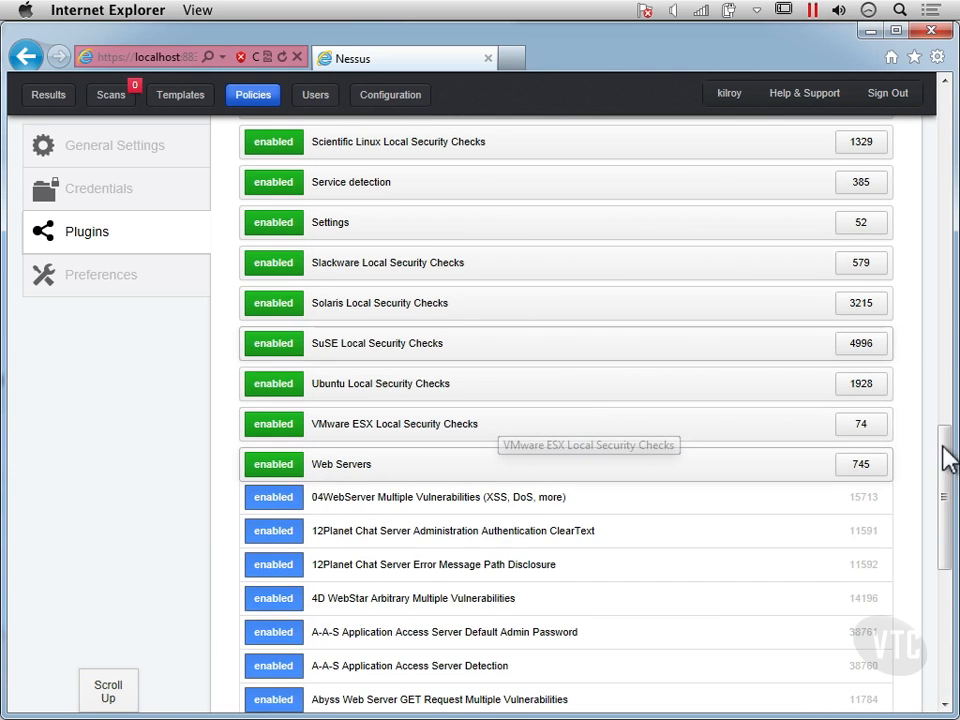
drag(943, 458, 944, 504)
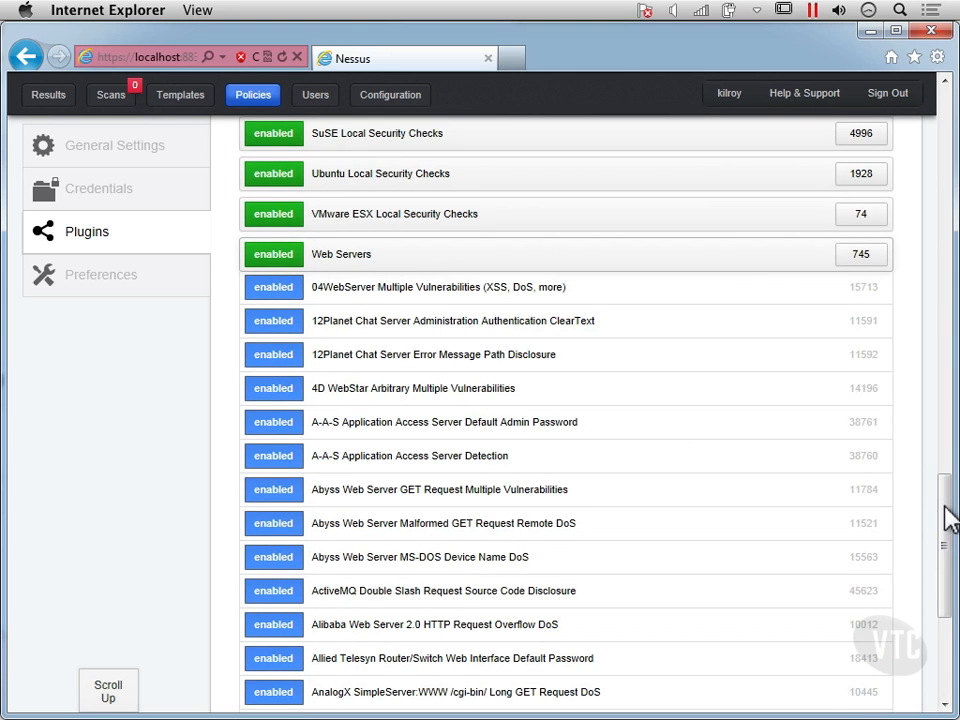
scroll(945, 540, down, 1)
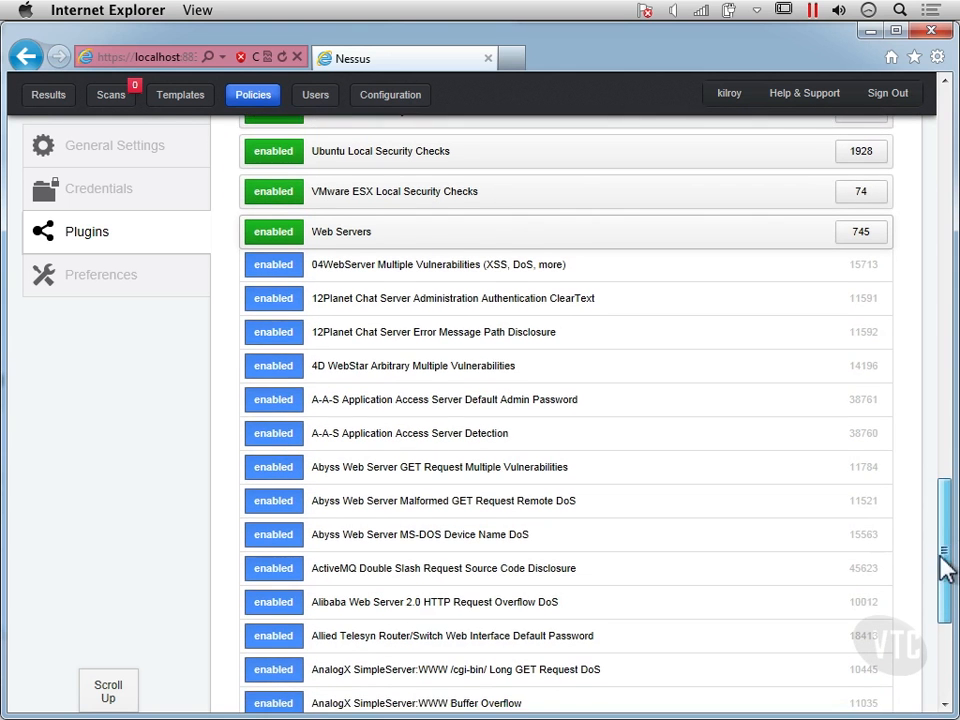
scroll(951, 585, down, 3)
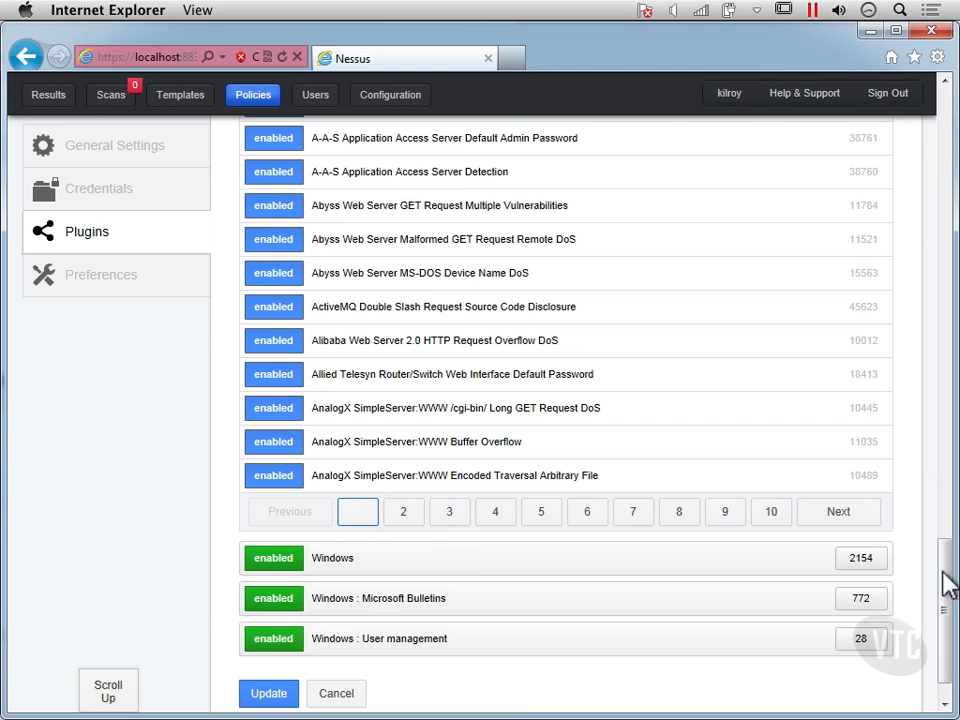
- Page through the Web Servers family's individual plugins, viewing pages 2, 7, 9 and 12
click(411, 505)
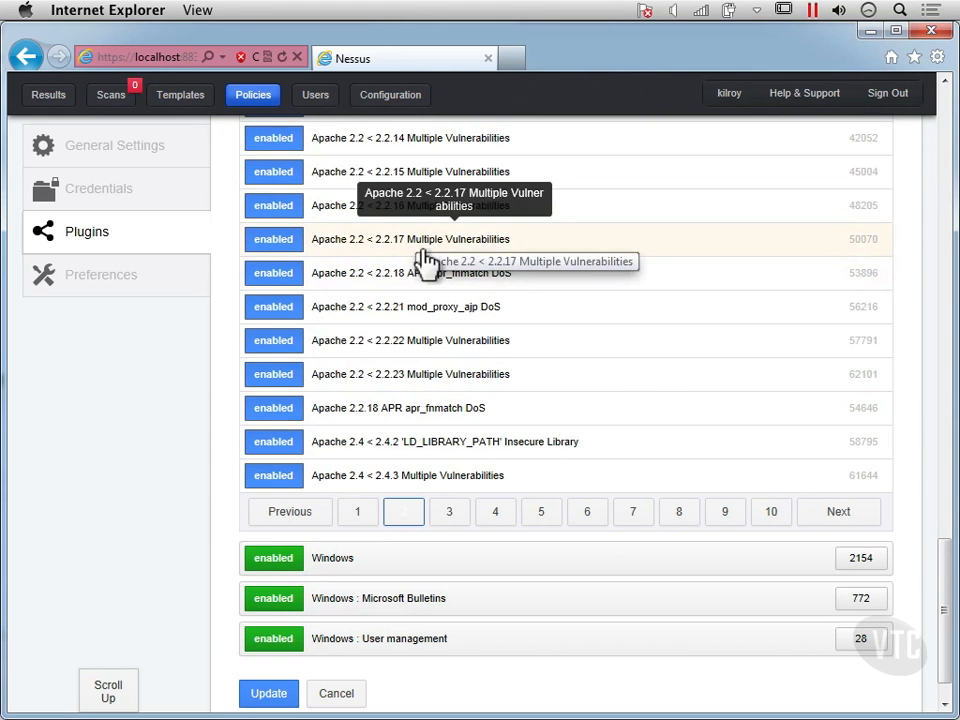
click(632, 512)
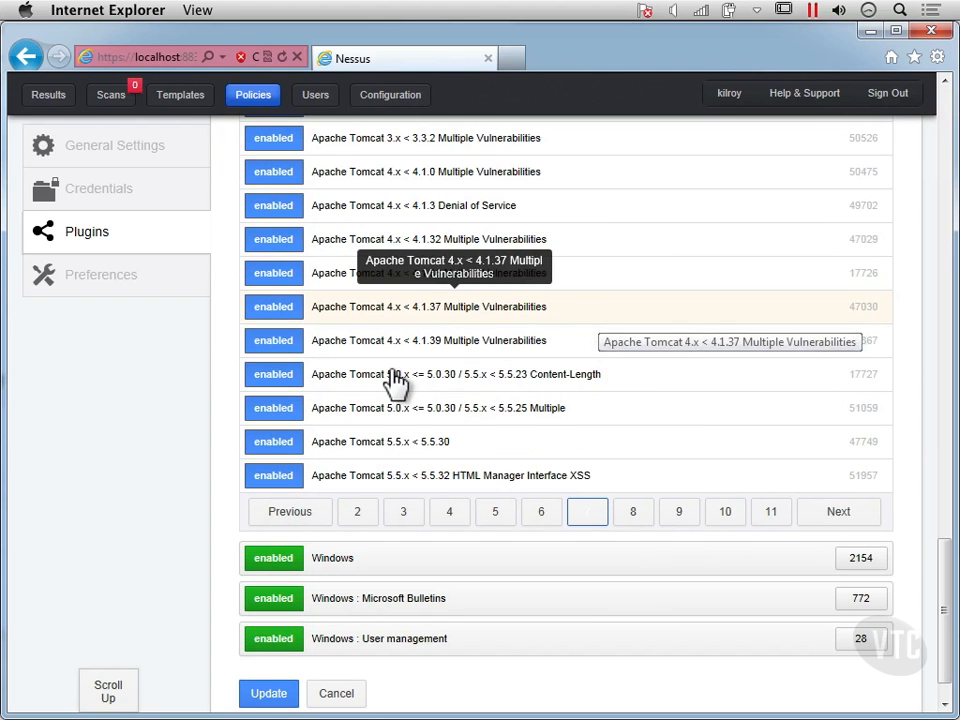
click(681, 513)
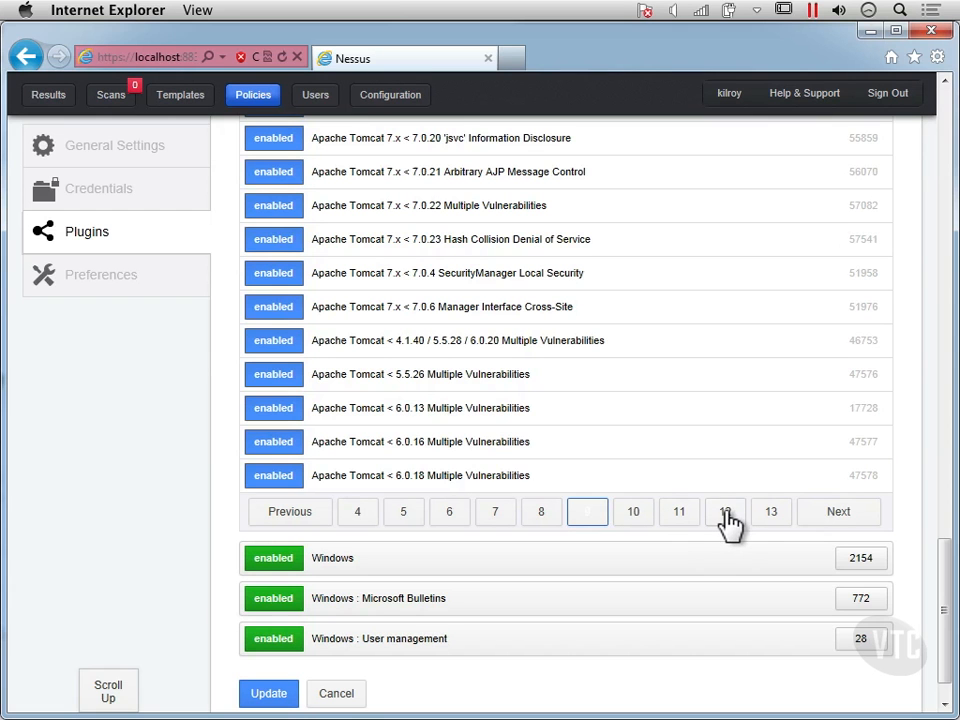
click(726, 513)
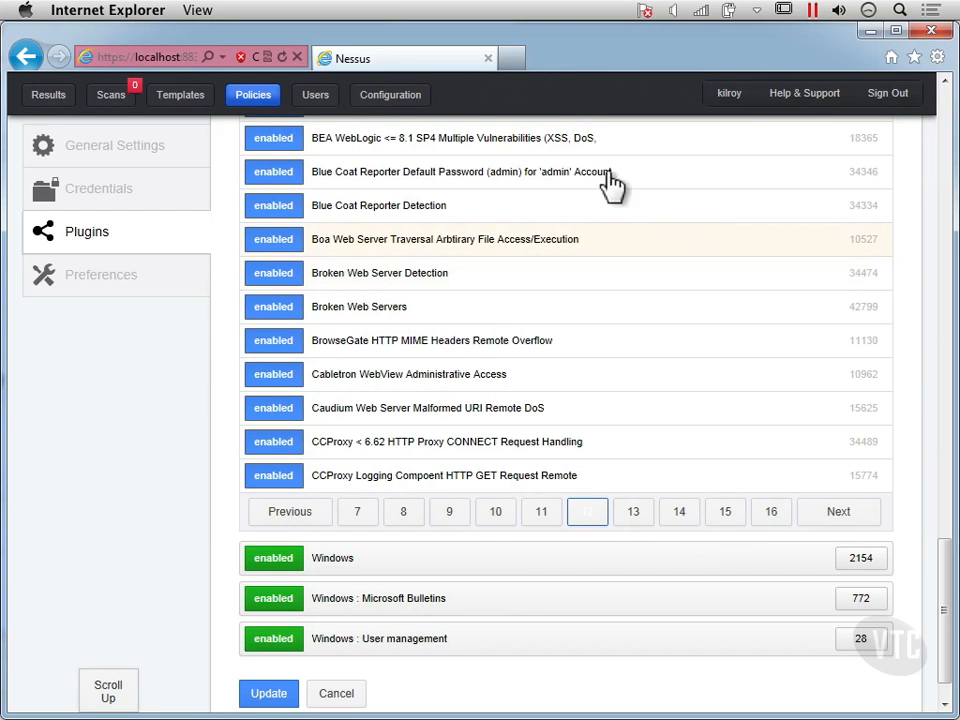
- Expand the CGI abuses : XSS plugin family and look through the first page of its cross-site scripting plugins
scroll(948, 140, up, 5)
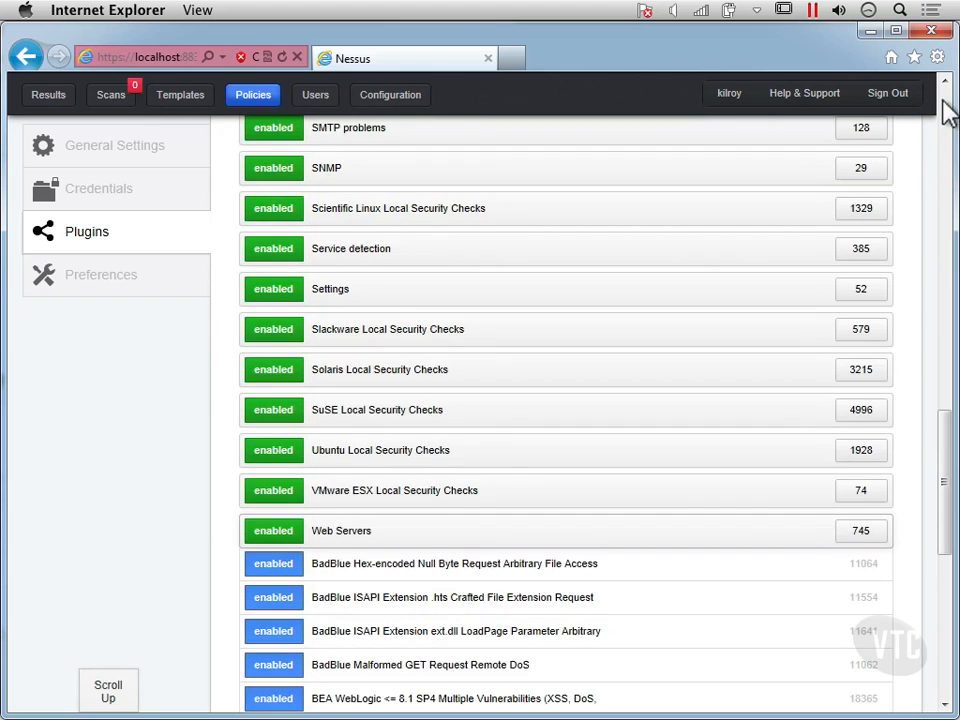
click(945, 87)
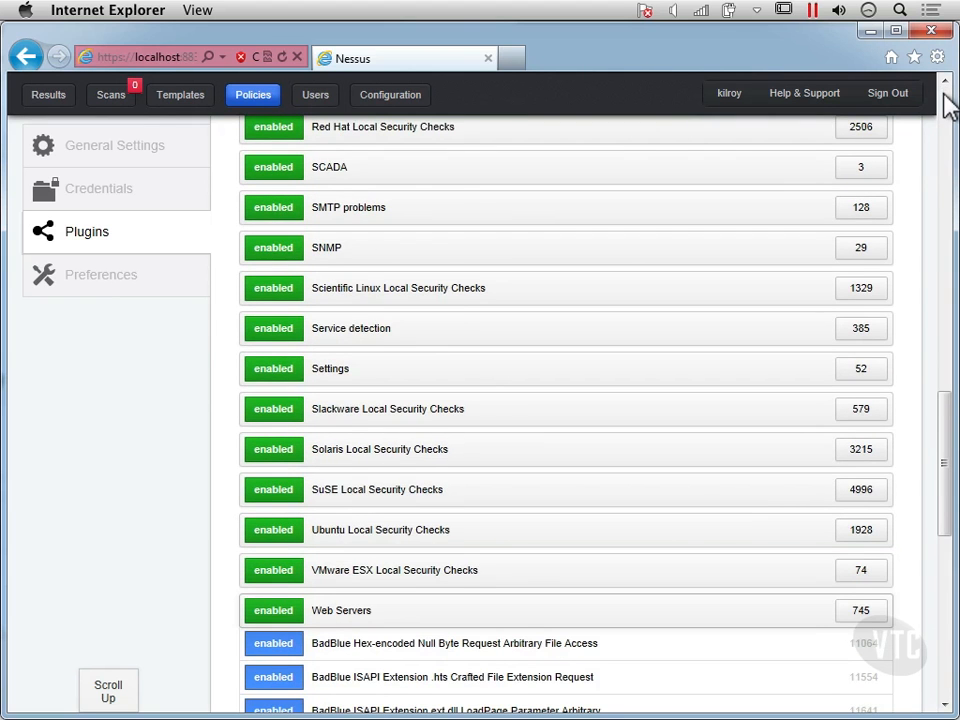
click(946, 125)
click(948, 125)
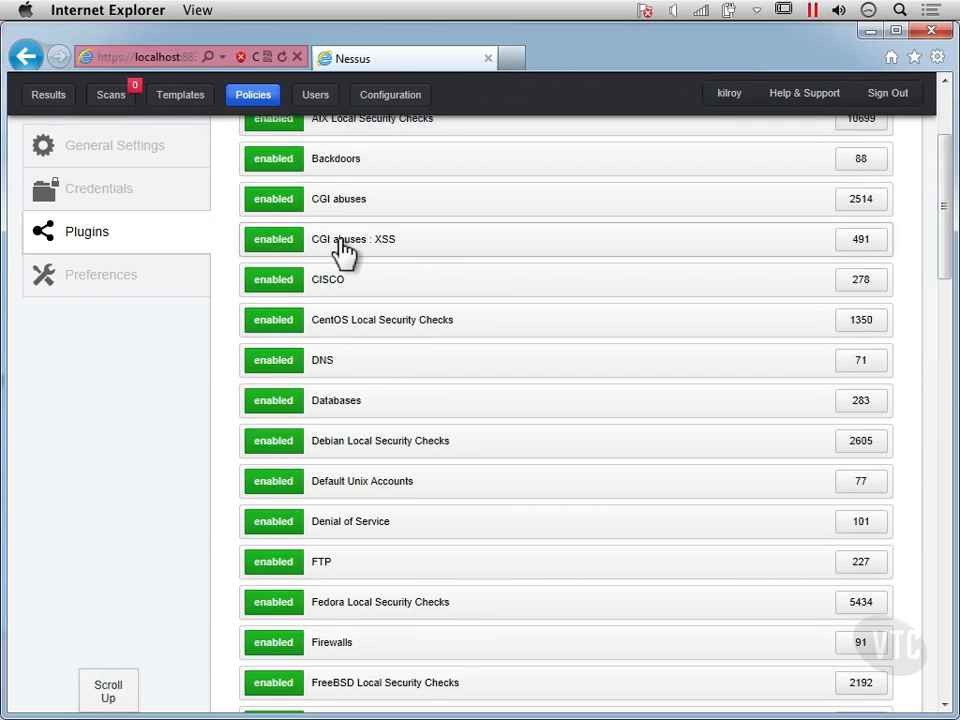
click(449, 257)
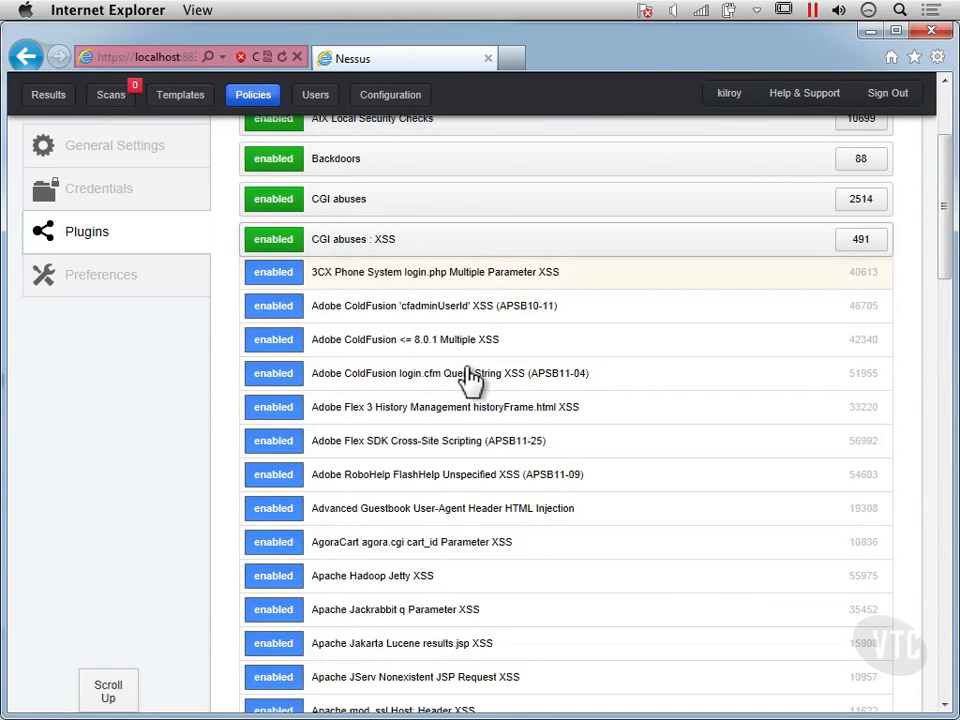
scroll(470, 378, down, 2)
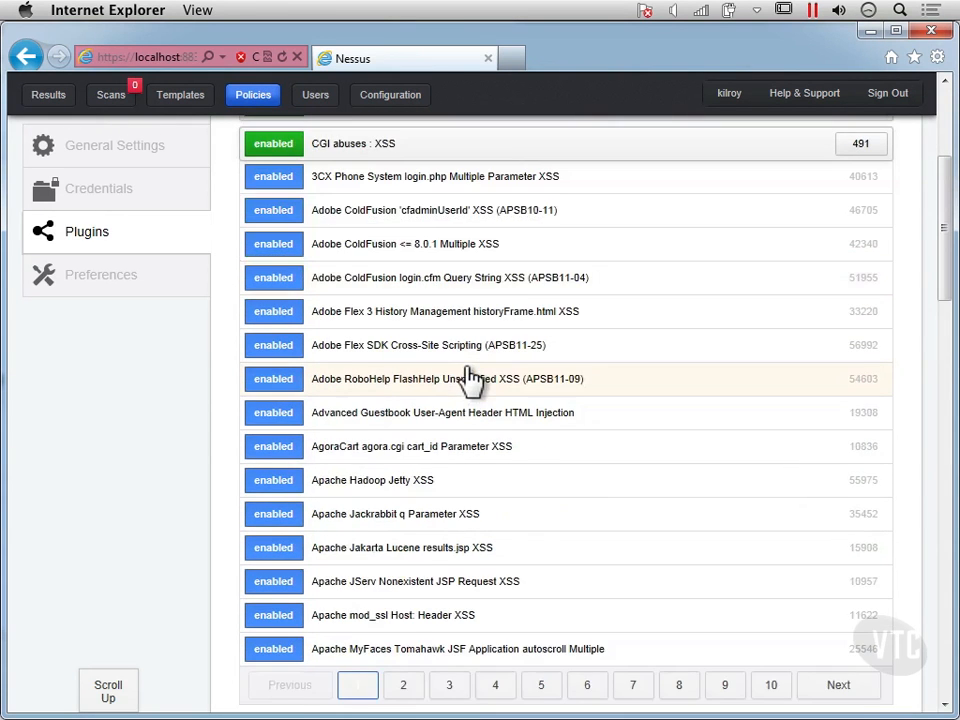
scroll(470, 378, down, 10)
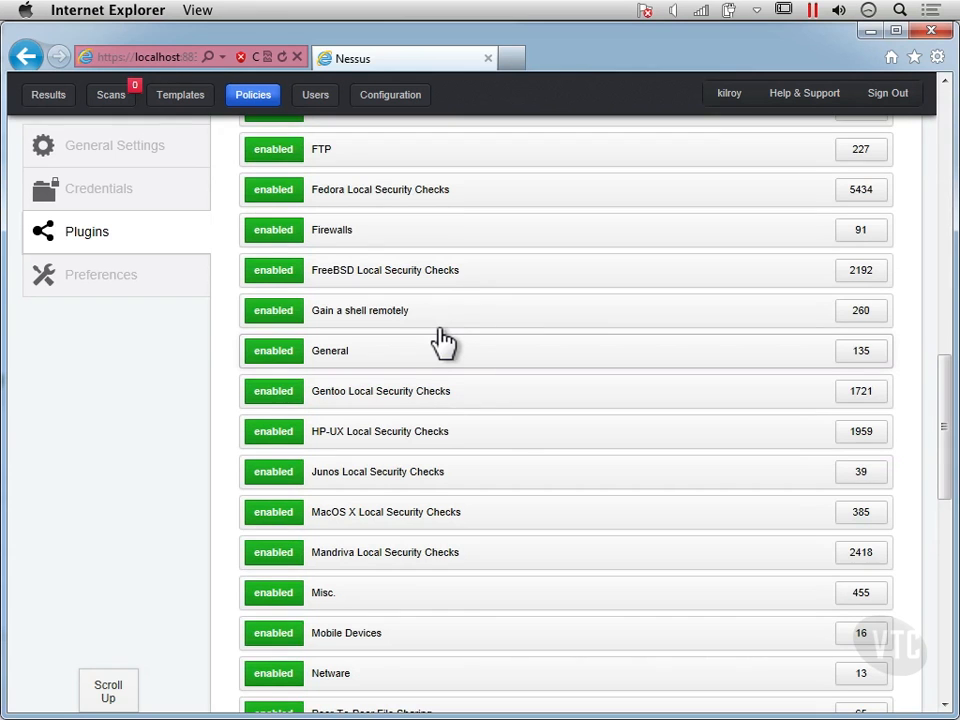
scroll(443, 342, up, 8)
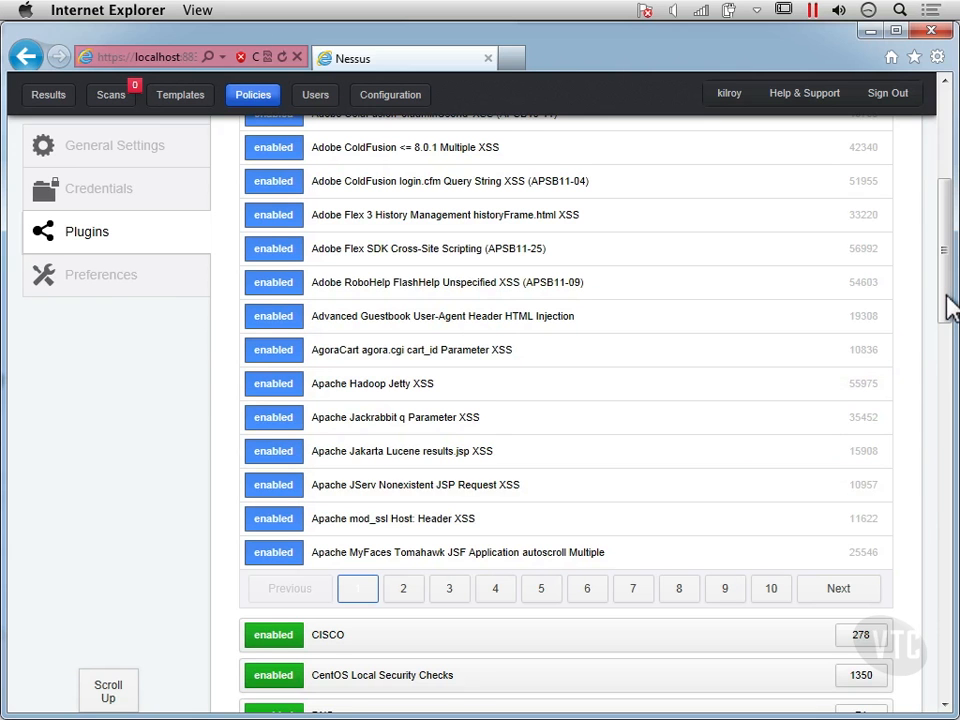
- Look through the remaining plugin families down to the policy's update and cancel options
scroll(949, 621, down, 1)
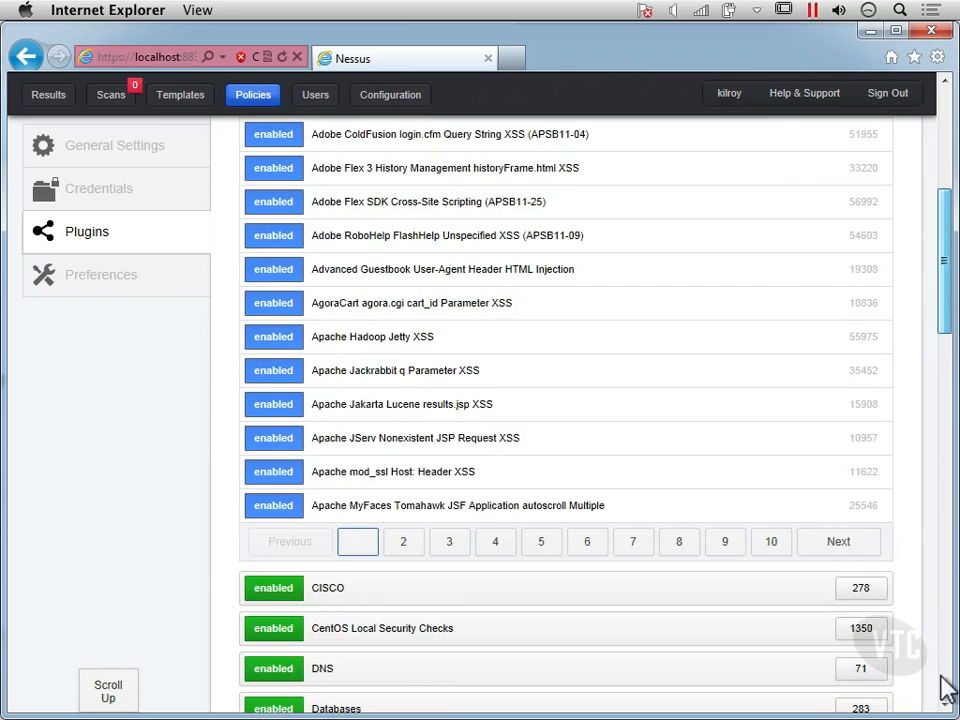
scroll(950, 700, down, 7)
scroll(948, 706, down, 6)
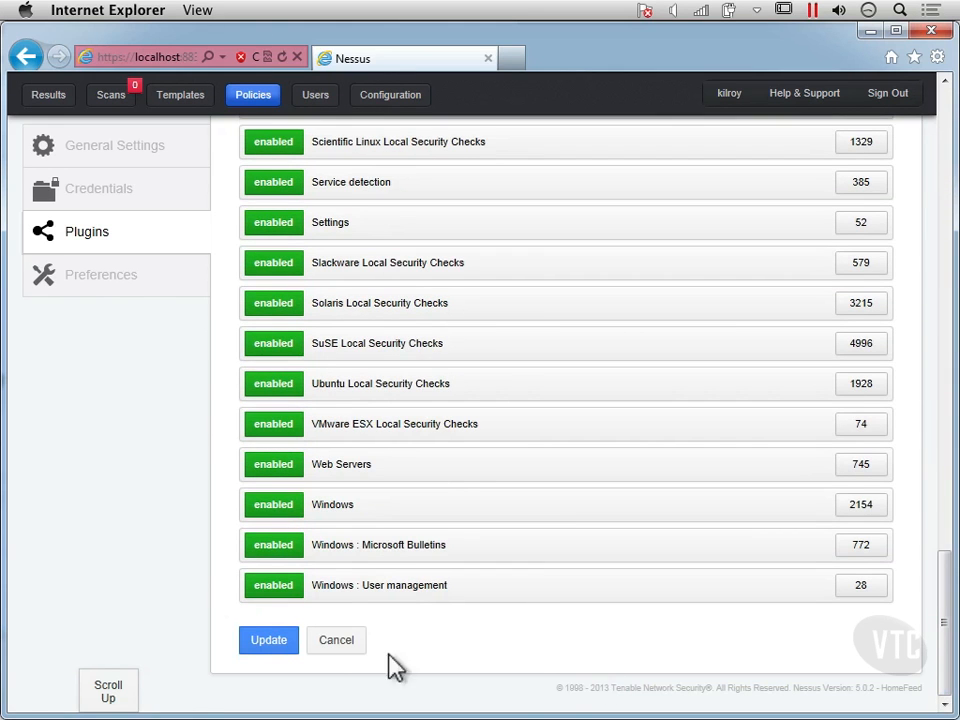